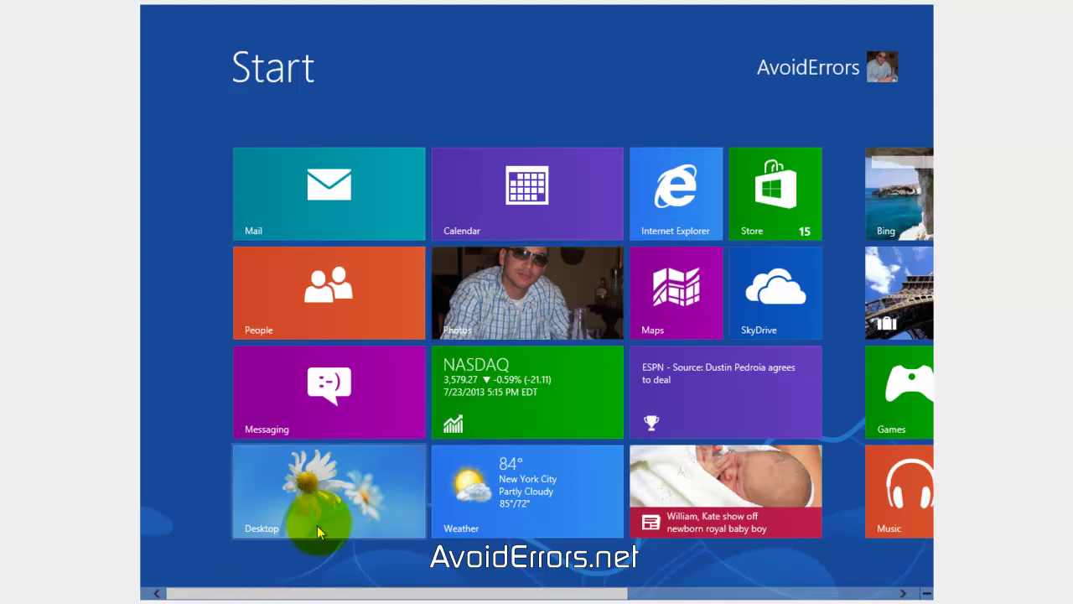
Step: Open the Linux Mint 15 Cinnamon 32-bit download page, look through its primary download mirrors, and minimize the browser
click(323, 512)
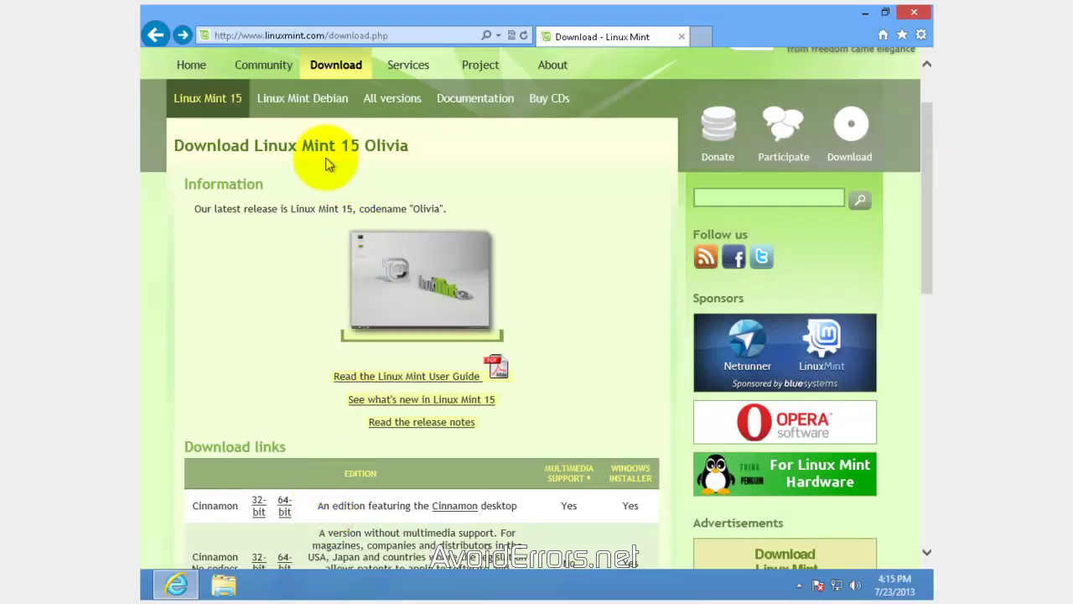
click(257, 506)
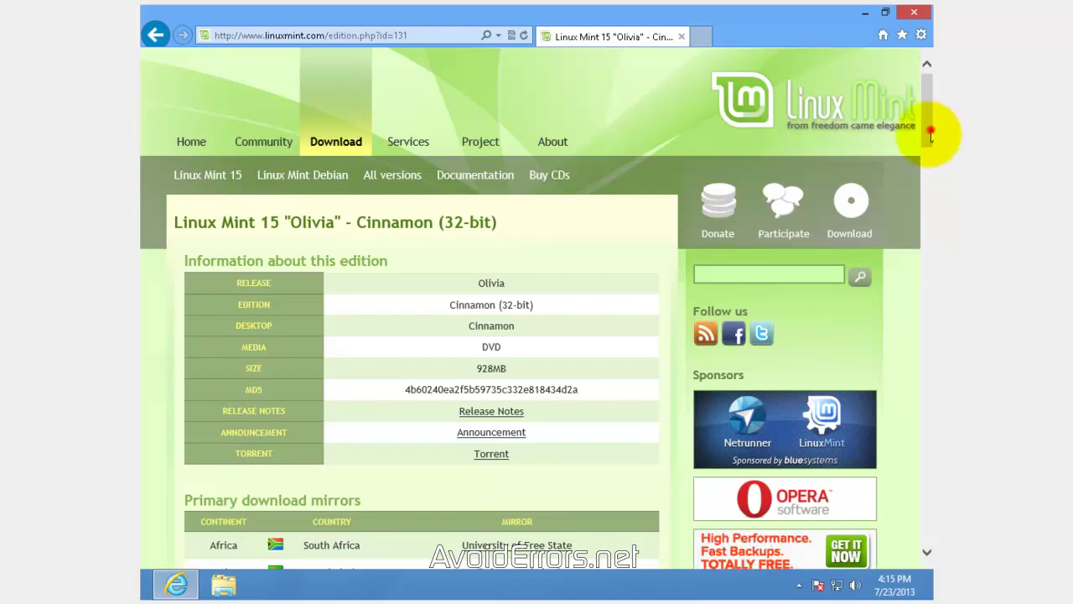
drag(929, 137, 923, 180)
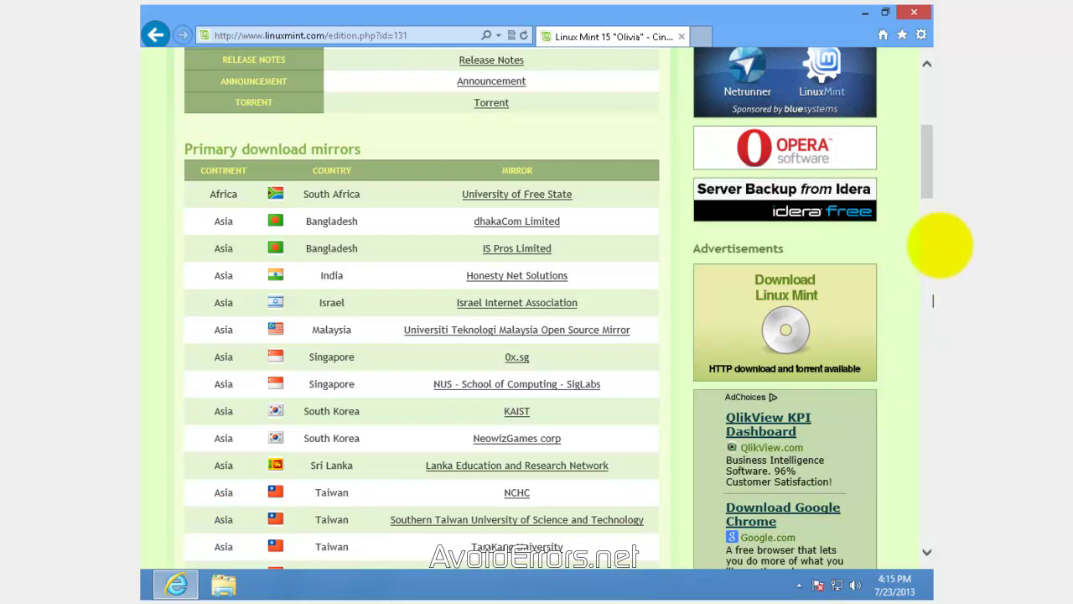
click(868, 15)
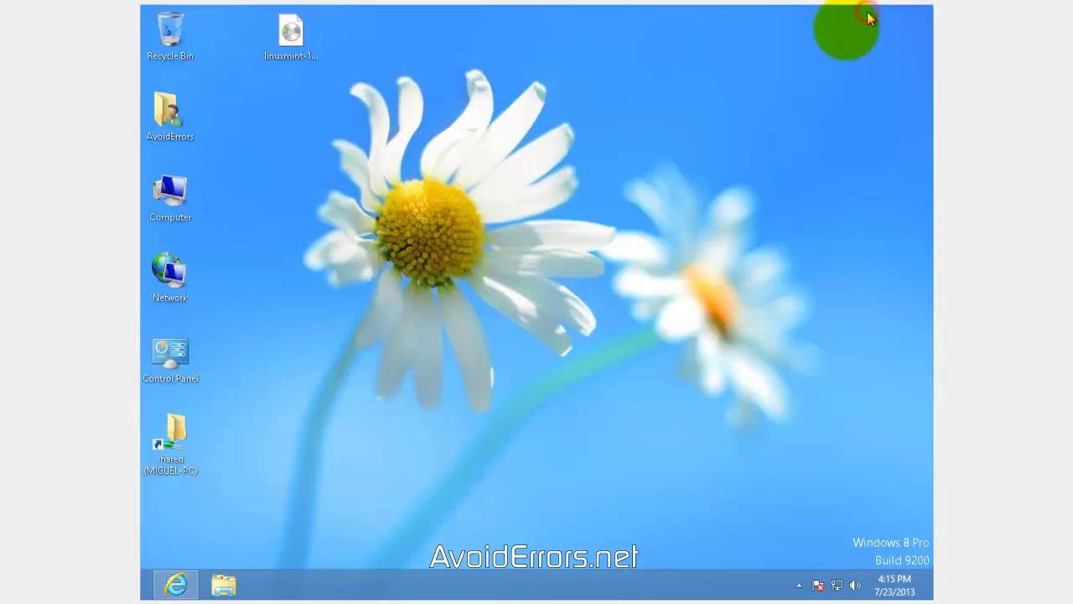
Step: Open linuxmint-15-cinnamon-dvd-32bit.iso for burning to disc, check the available disc burners, and close the burner without burning
click(284, 55)
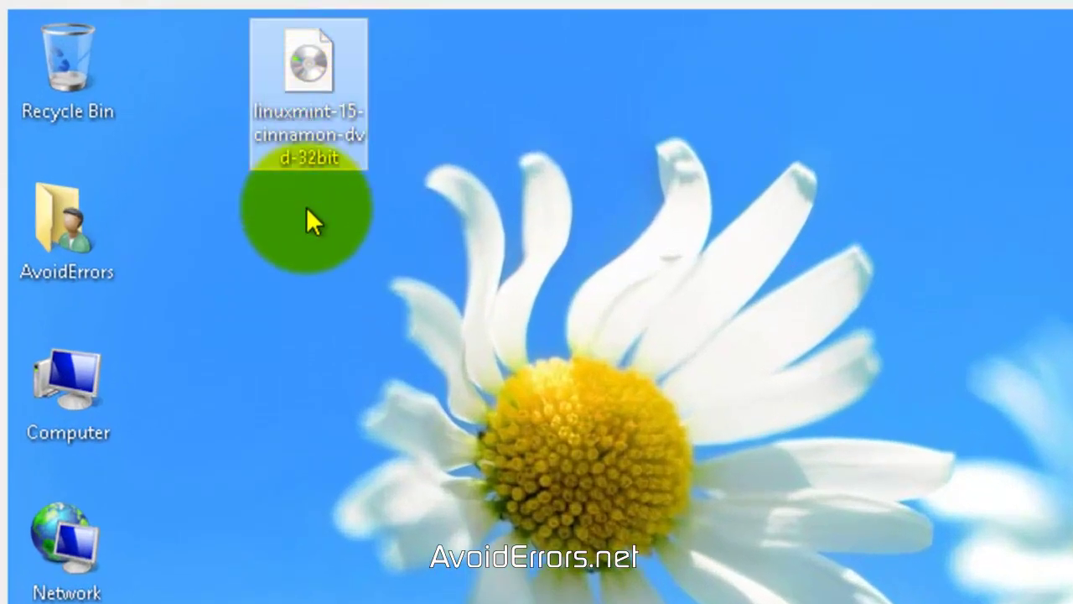
right_click(307, 73)
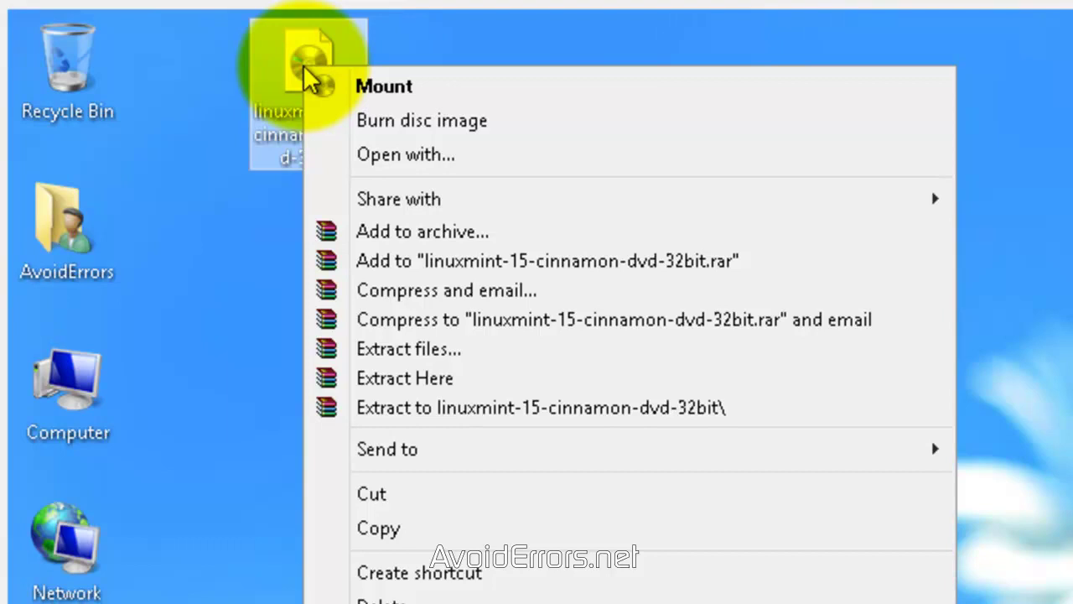
click(326, 124)
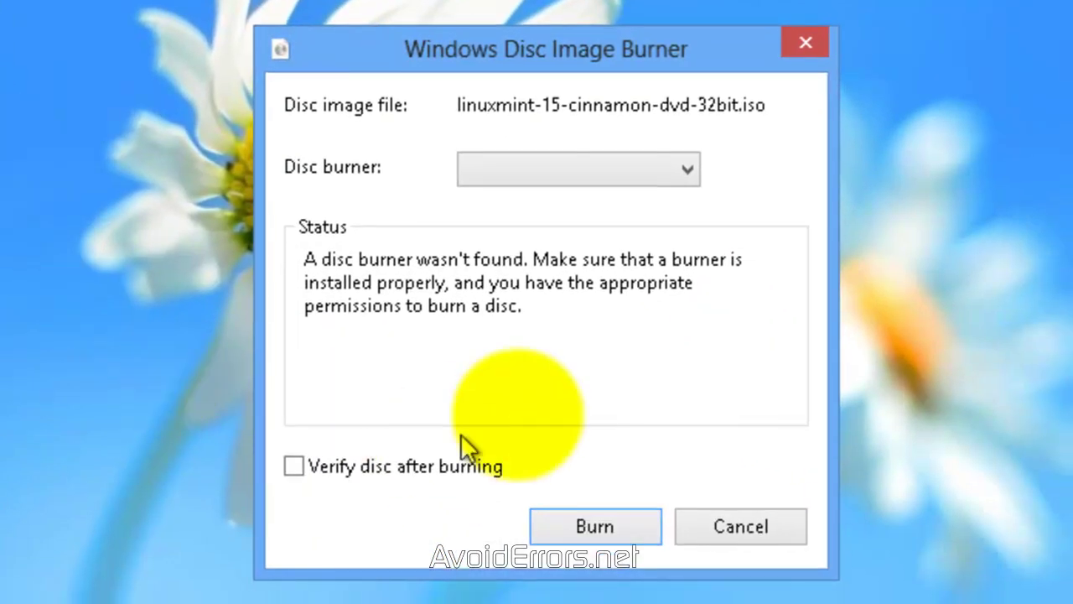
click(692, 167)
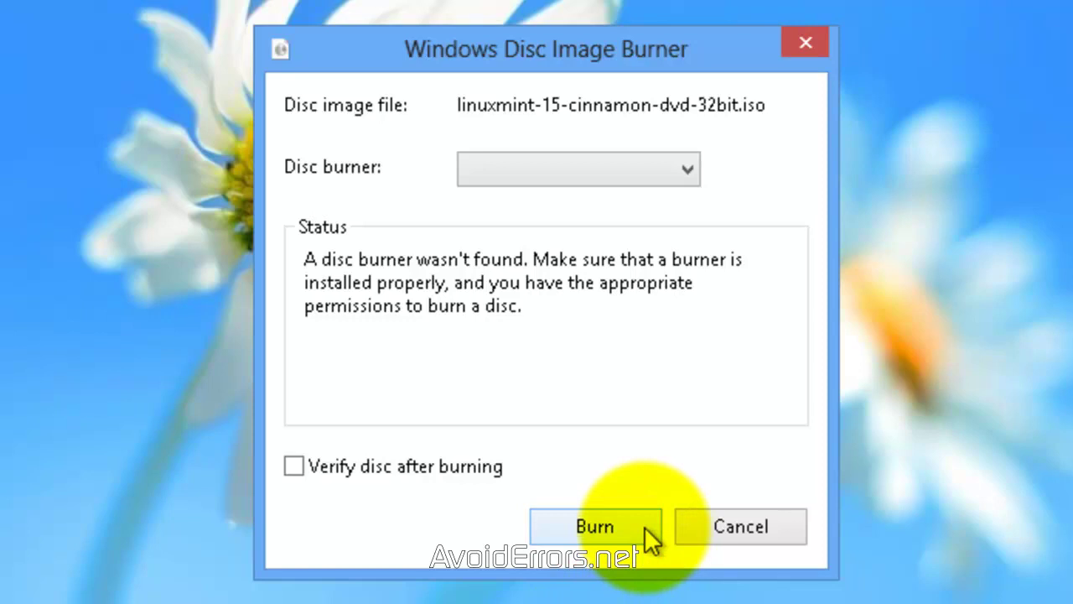
click(811, 37)
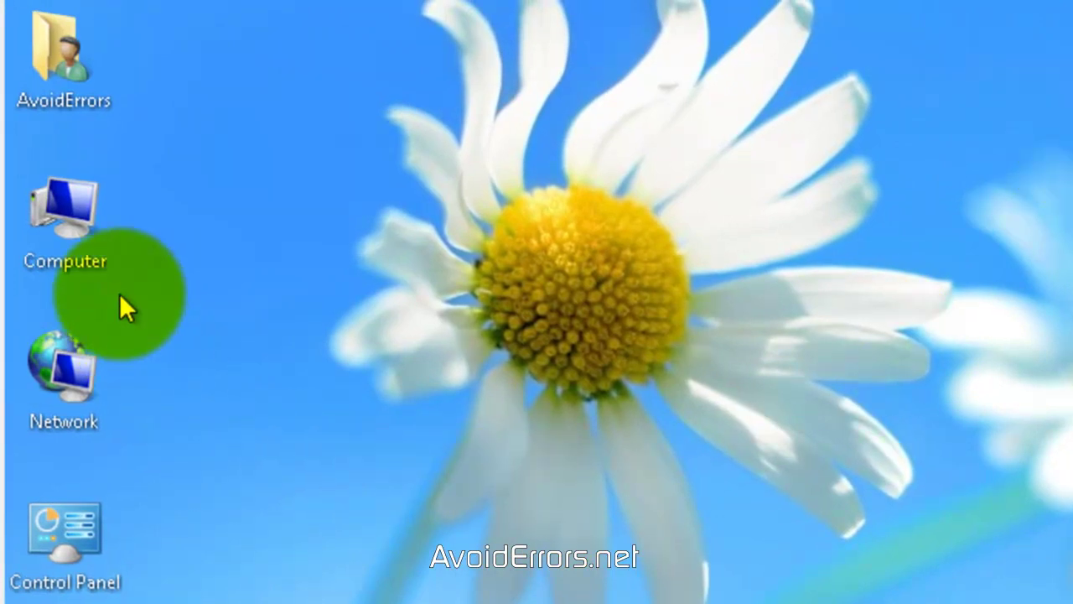
Step: Inspect the computer's partitions in Disk Management, then close Computer Management
right_click(75, 216)
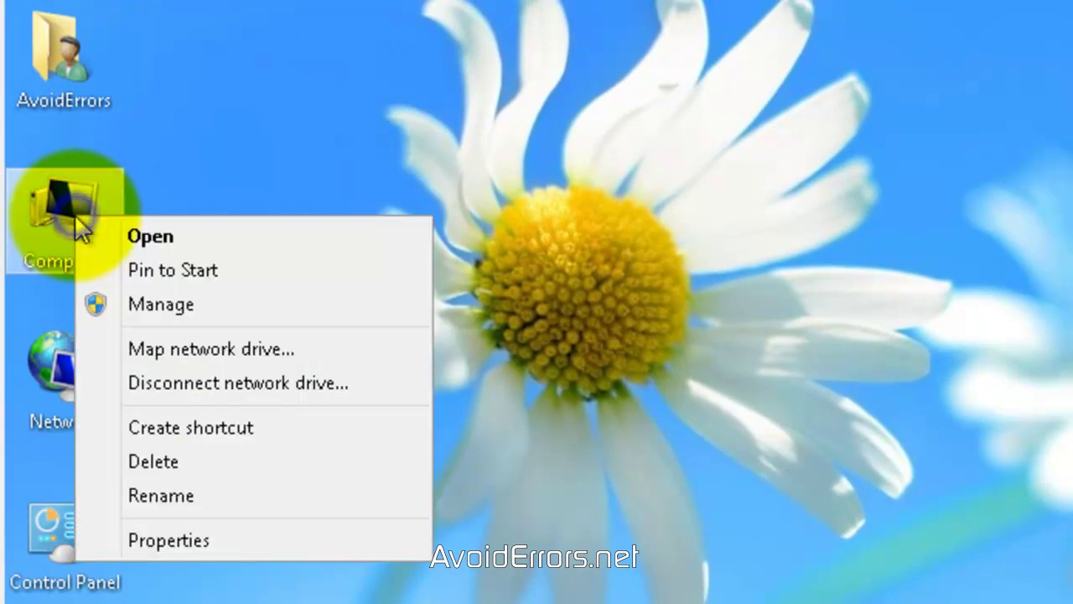
click(91, 306)
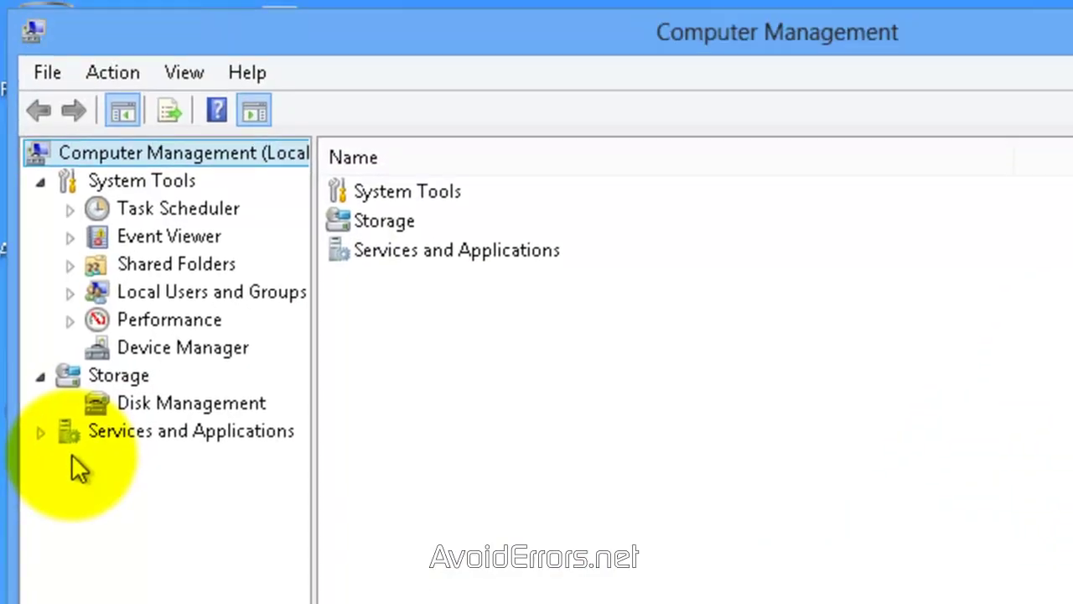
click(190, 403)
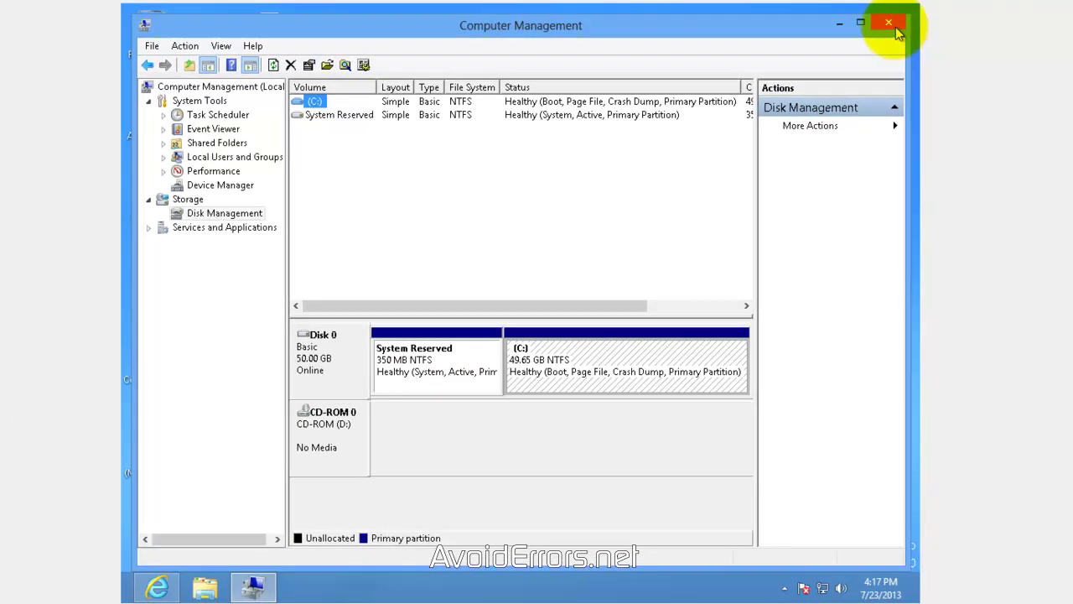
click(889, 24)
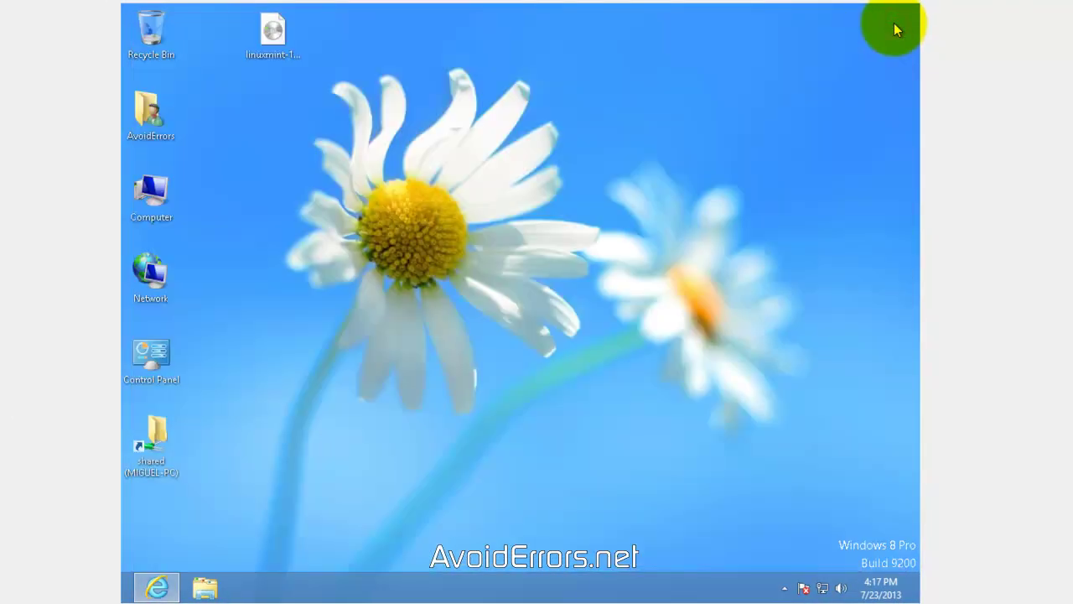
Step: Restart Windows 8 with the Update and restart power option
mouse_move(917, 13)
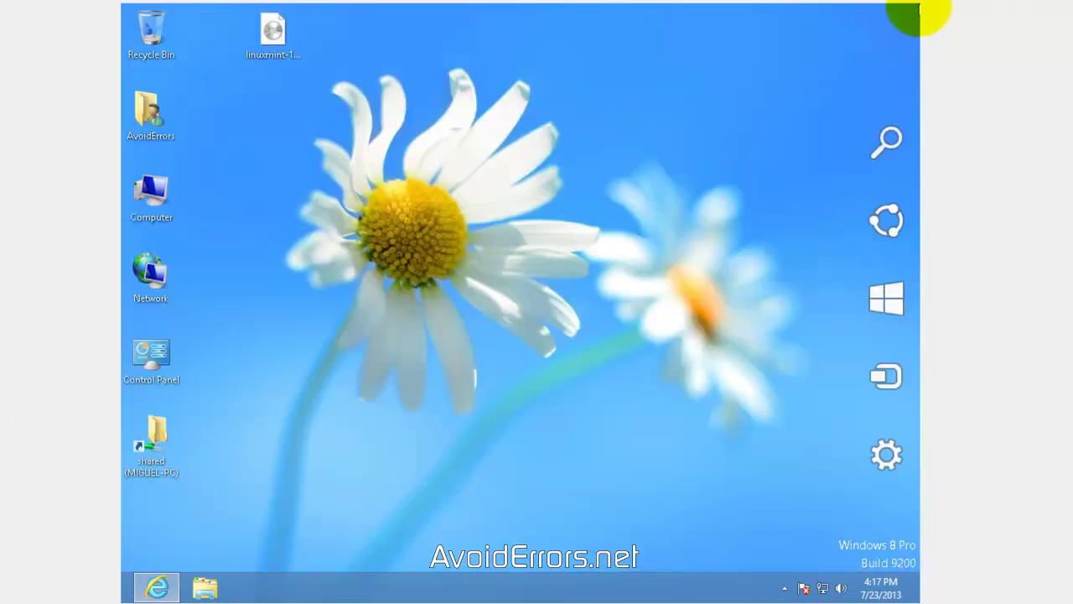
click(881, 457)
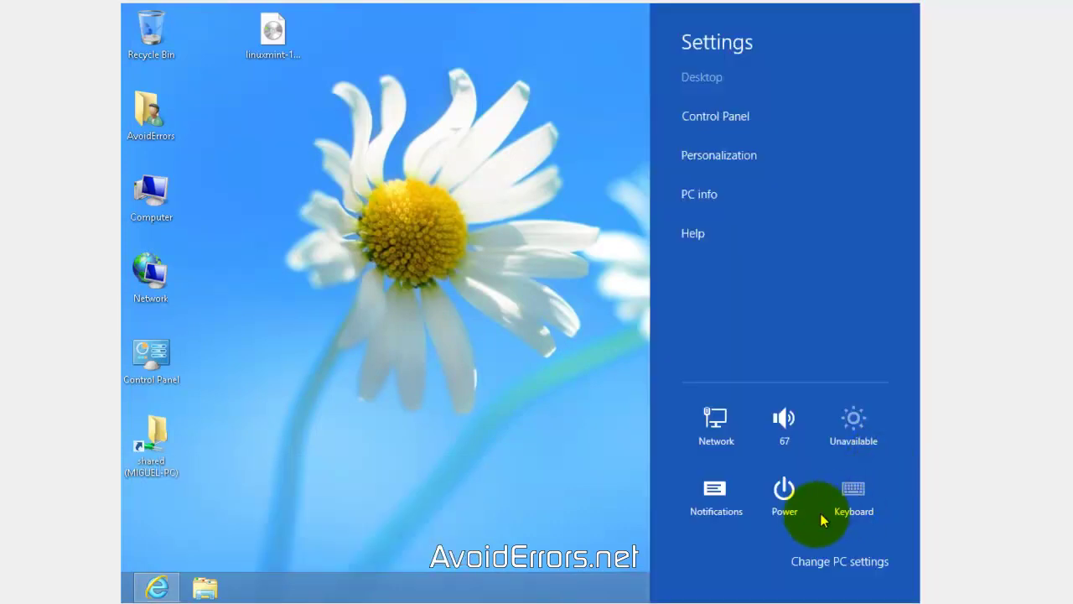
click(789, 501)
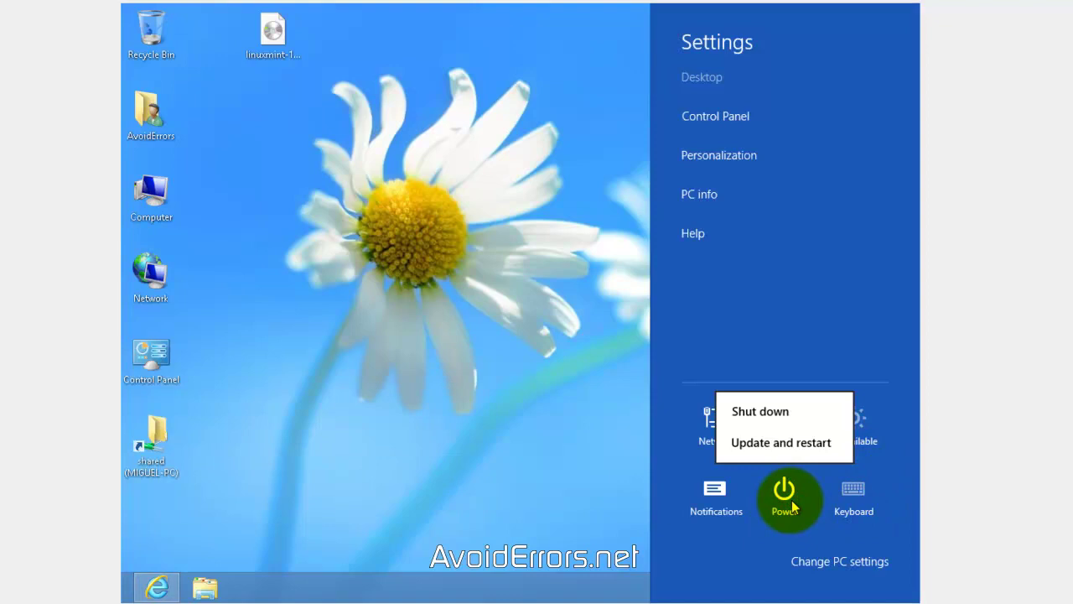
click(767, 443)
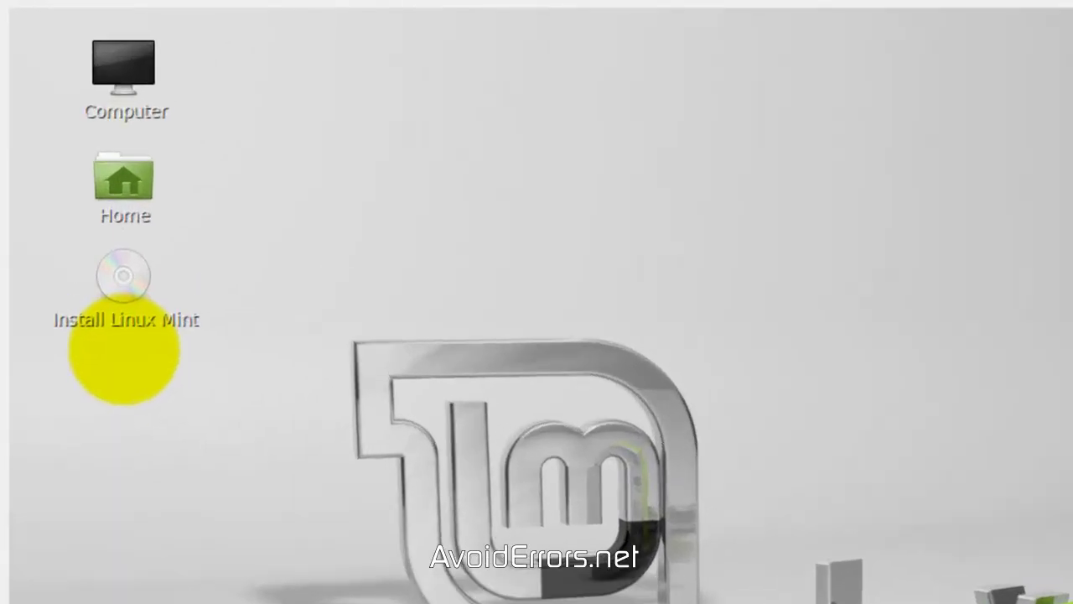
Step: Launch the Linux Mint installer in English and choose to install Linux Mint alongside Windows 8
double_click(123, 275)
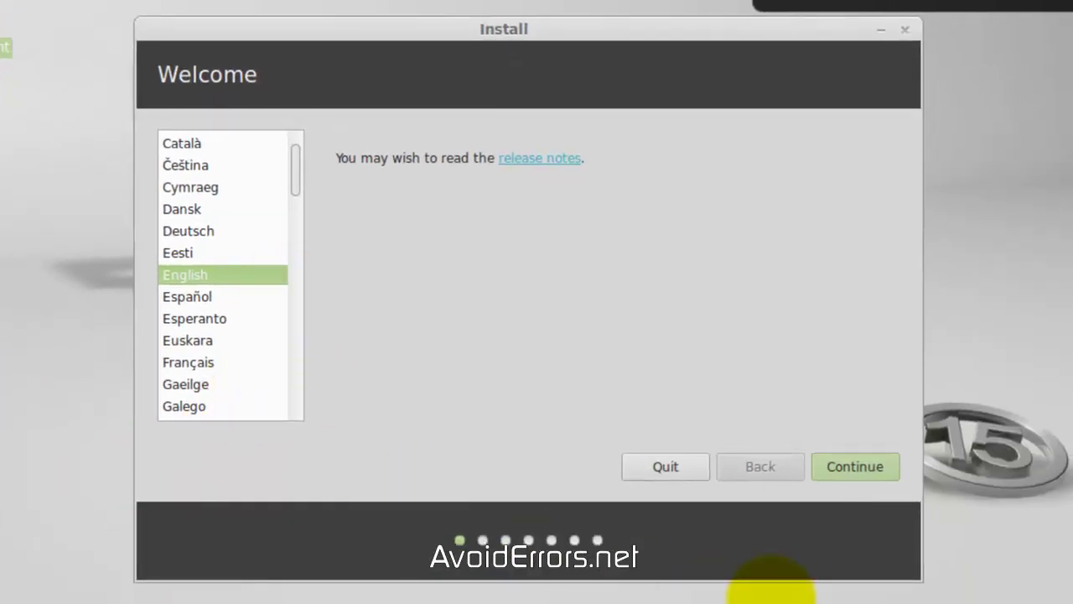
click(872, 478)
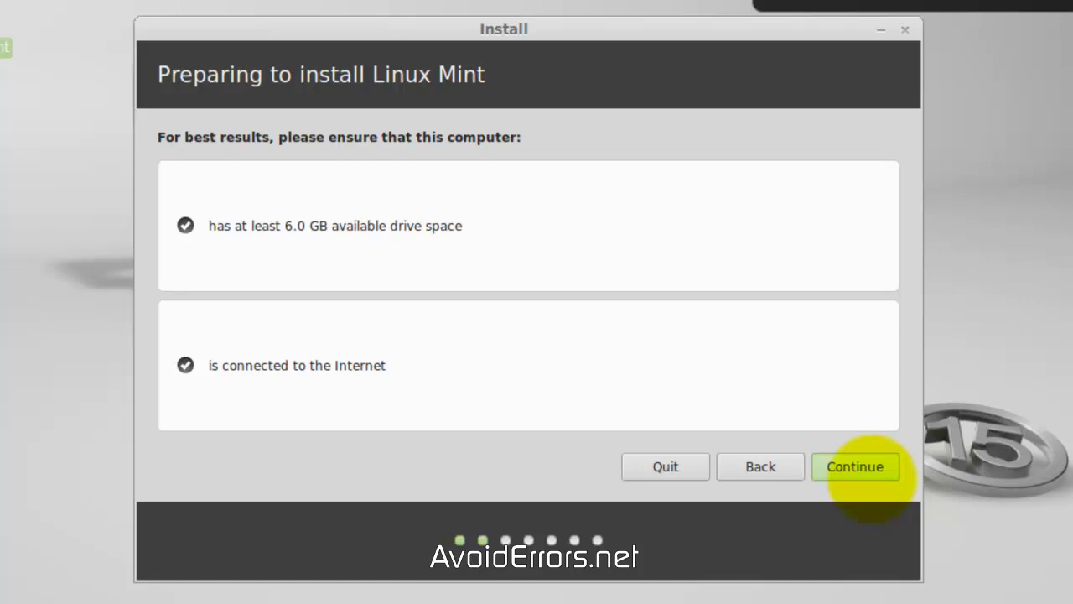
click(870, 476)
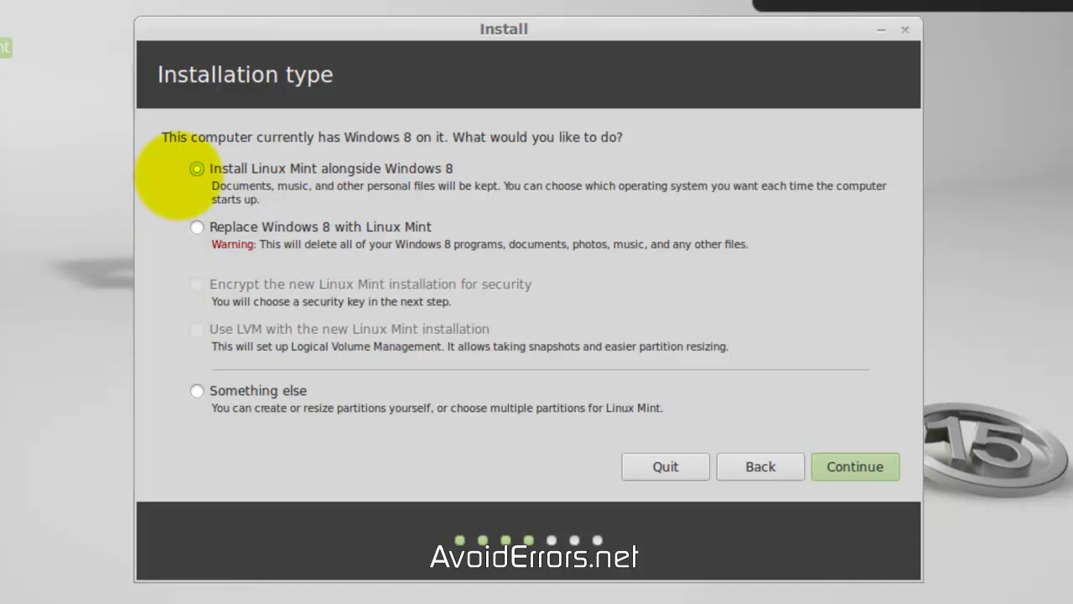
click(855, 466)
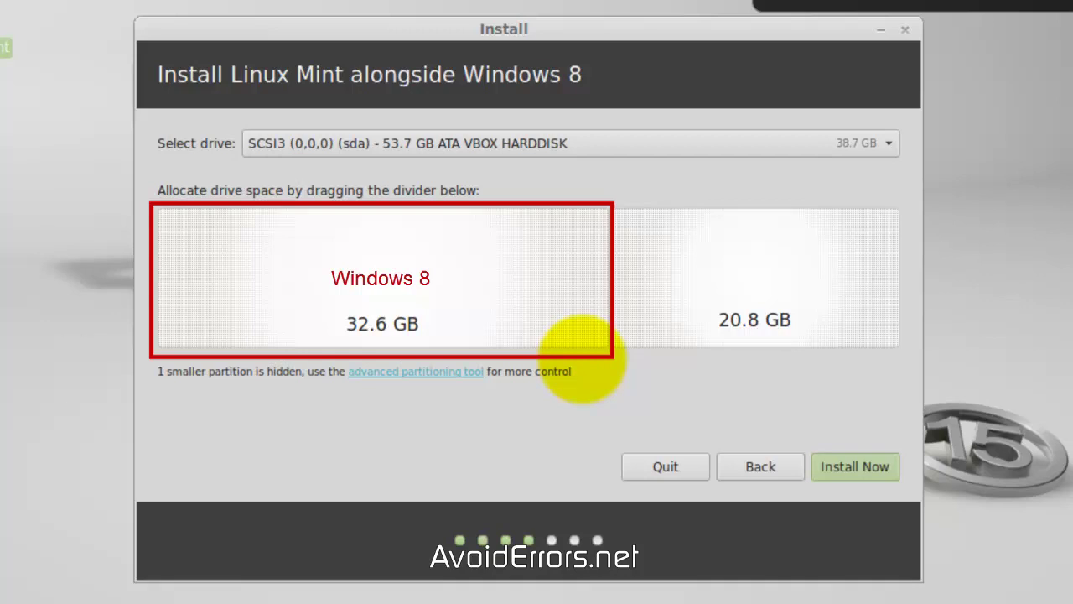
Step: Allocate 43.3 GB to Windows 8 and 10.0 GB to Linux Mint, then start the installation and write the changes to disk
drag(611, 317, 759, 327)
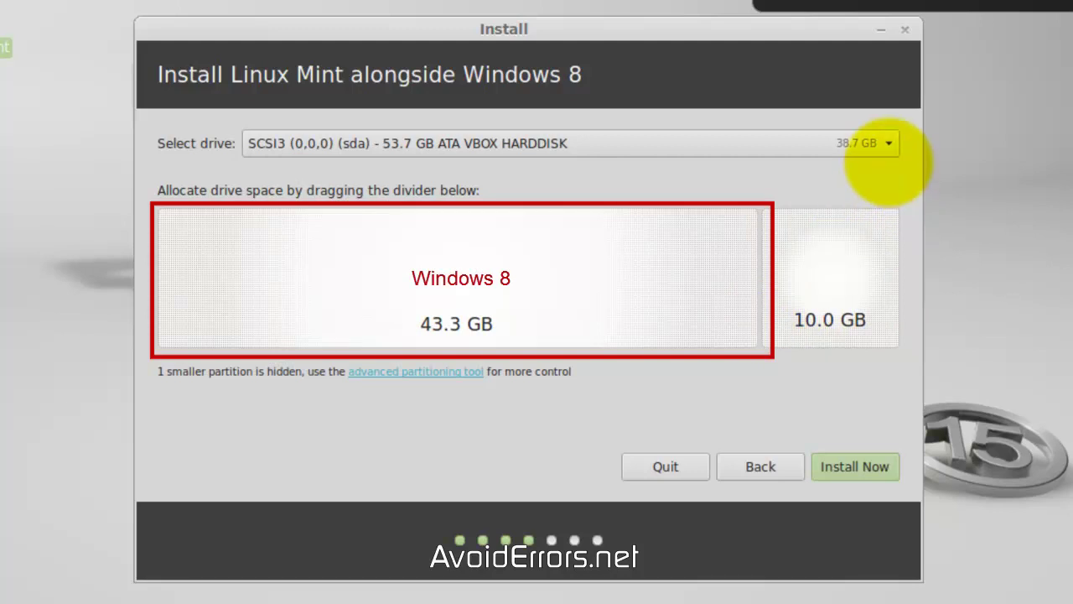
click(891, 145)
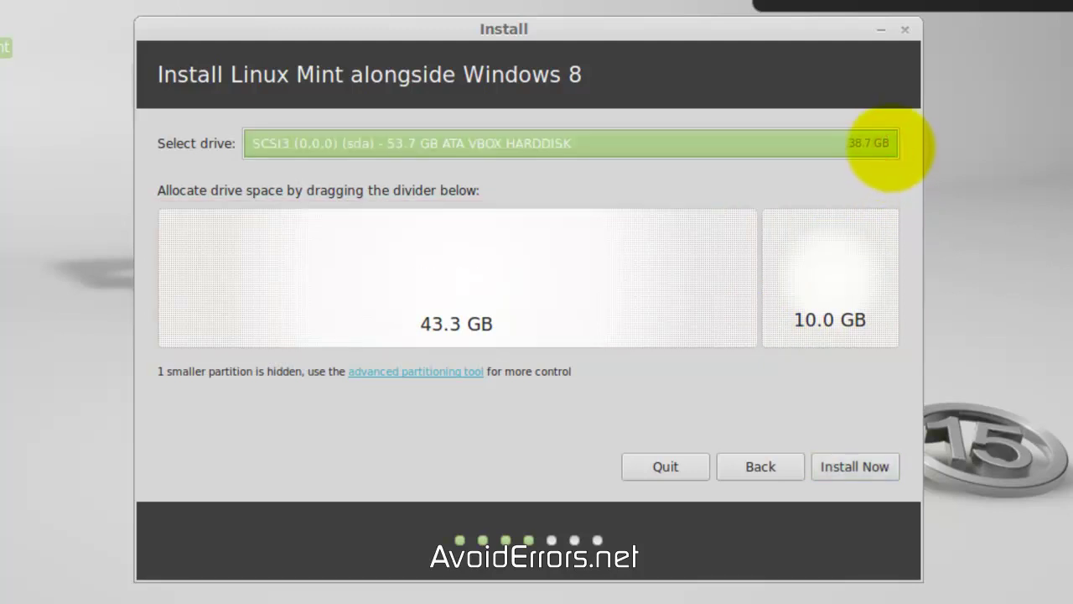
click(889, 146)
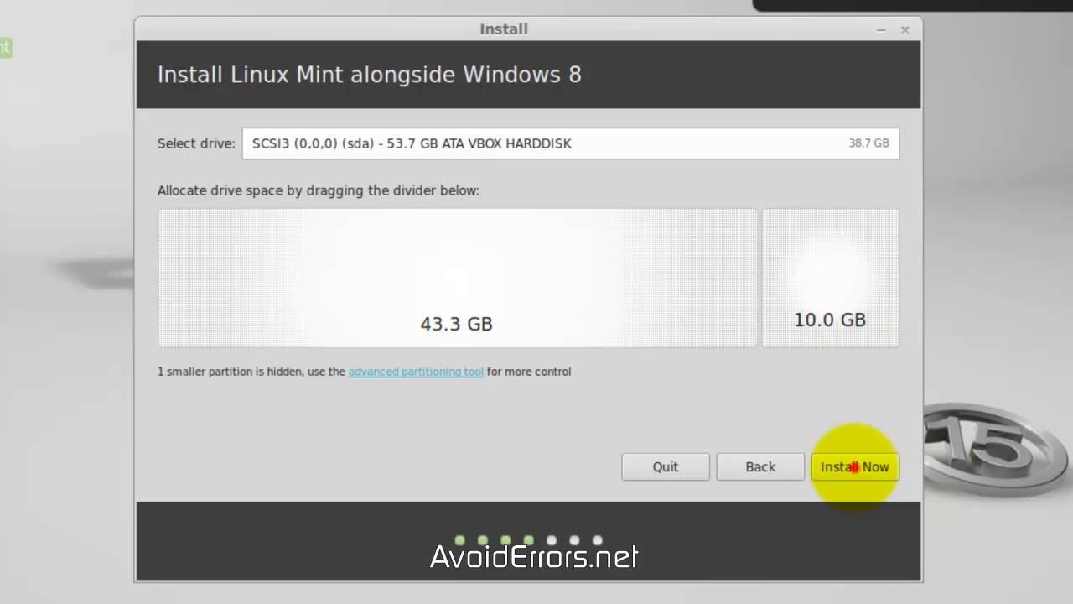
click(854, 466)
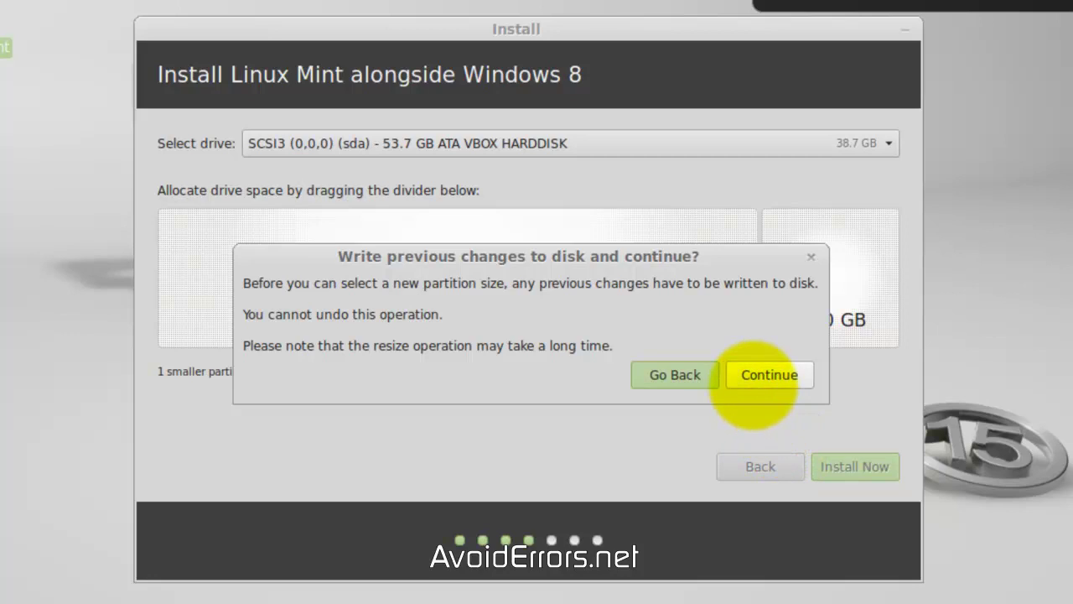
click(752, 379)
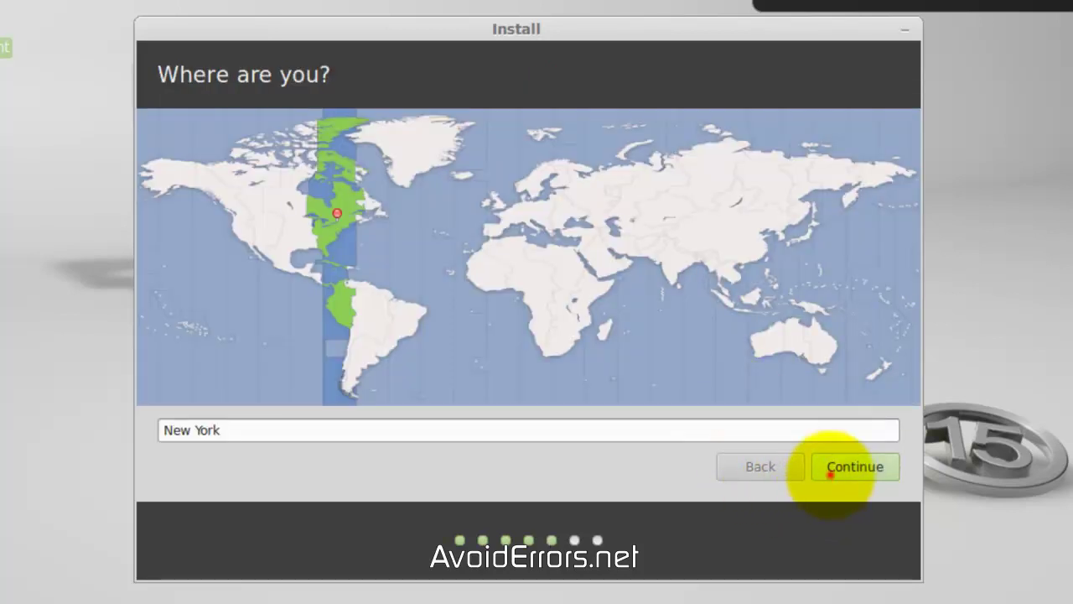
Step: Accept New York as the location and English (US) as the keyboard layout
click(828, 471)
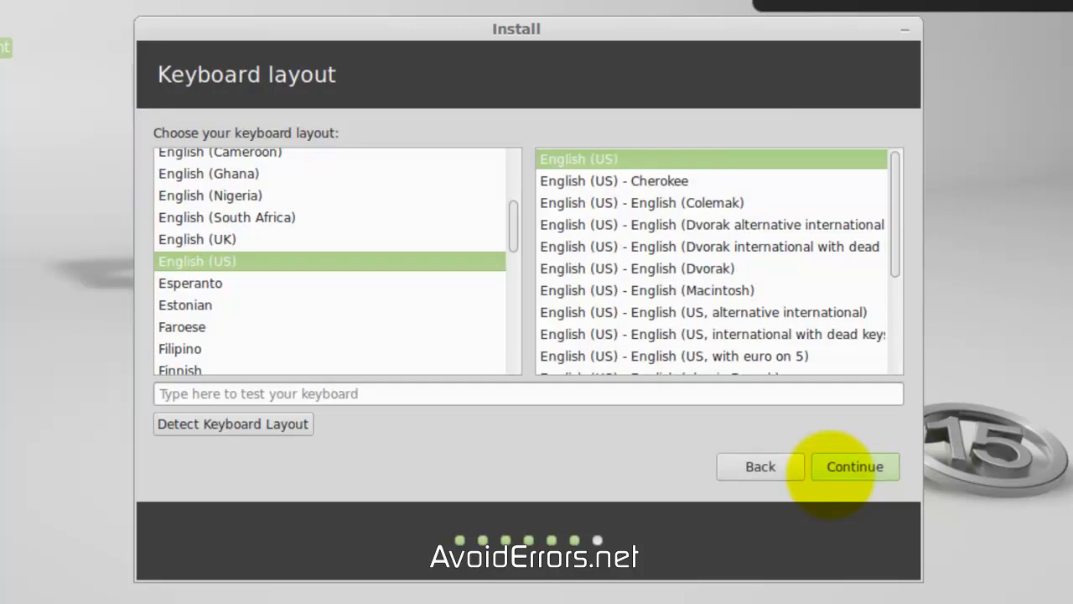
click(829, 471)
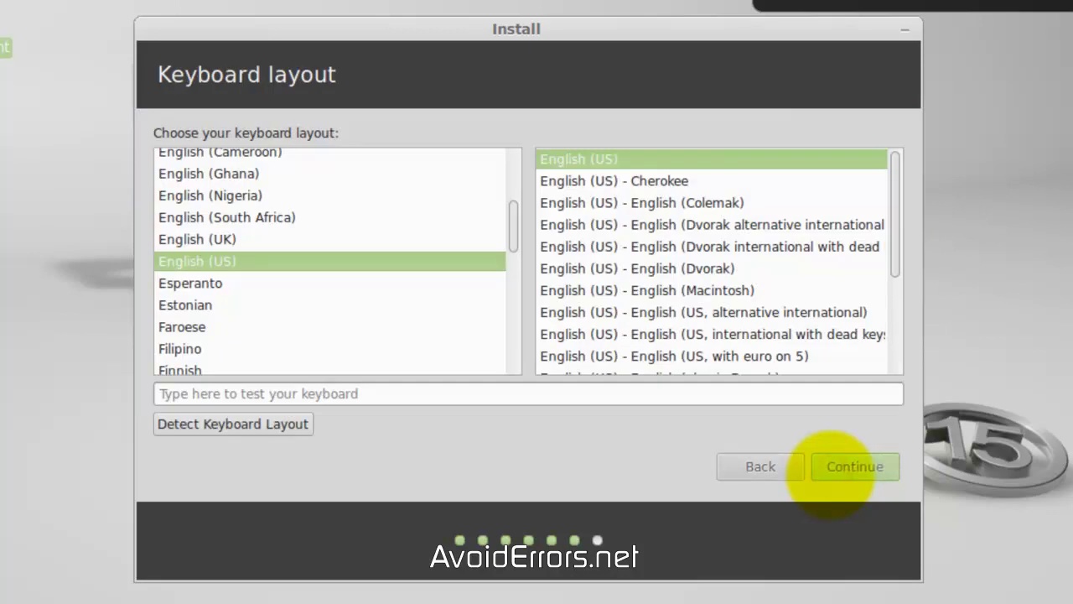
Step: Create the user account with the name AvoidErrors and an account password, set to log in automatically
text(AvoidErrors)
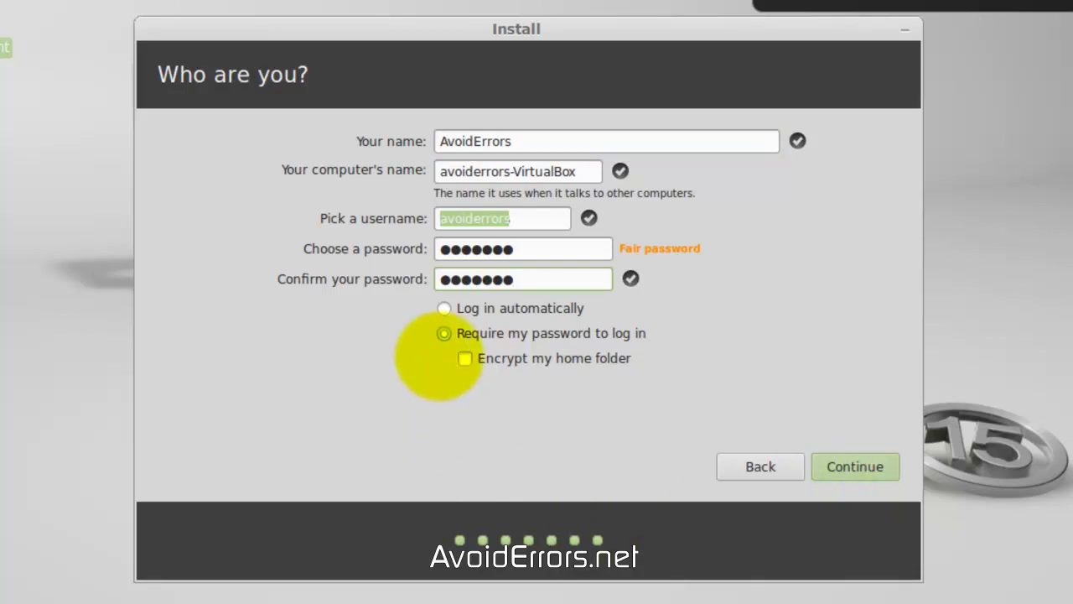
click(446, 310)
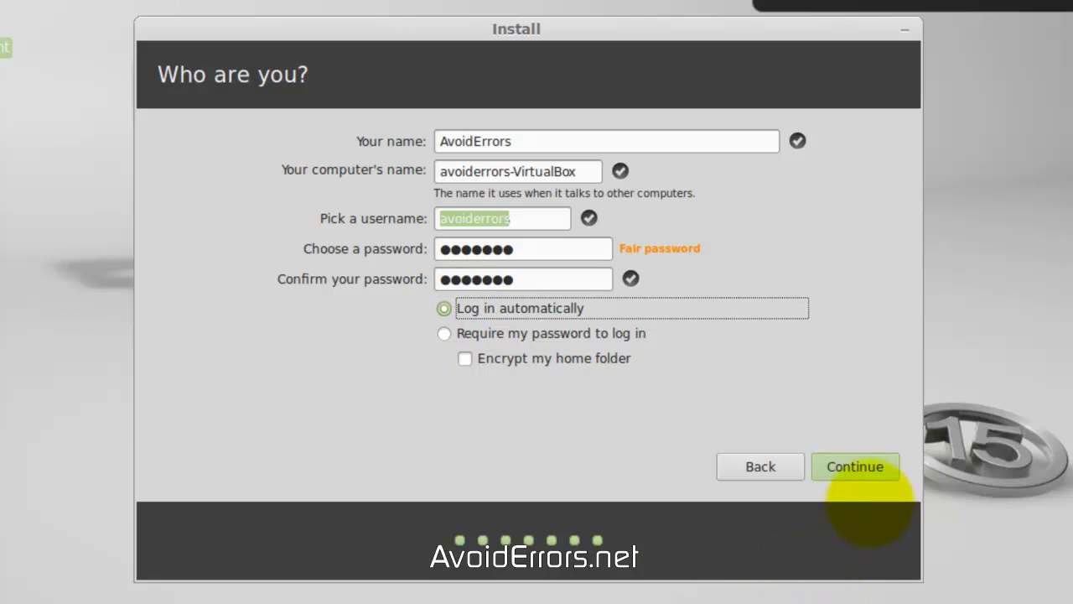
click(881, 477)
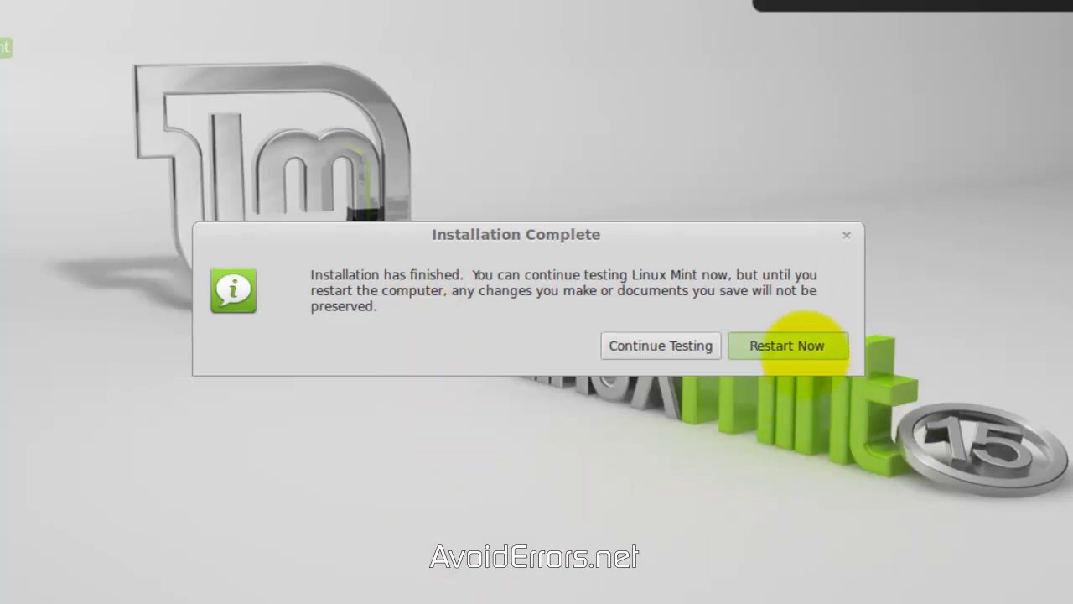
Step: Restart the computer after the installation and go through the operating system entries in the GRUB boot menu
click(805, 353)
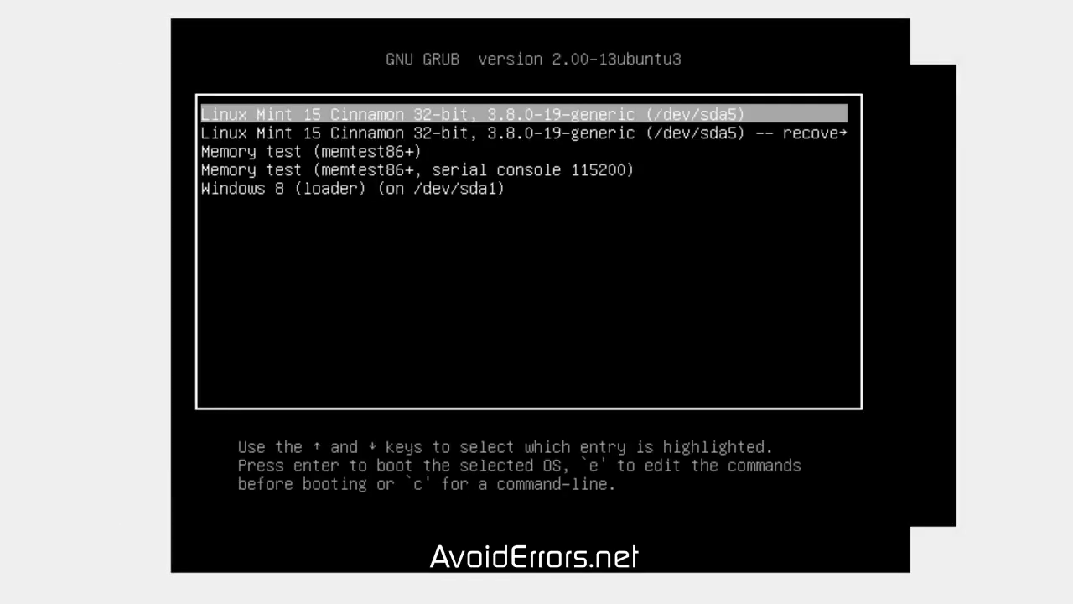
key(Down)
key(Down)
key(Down)
key(Down)
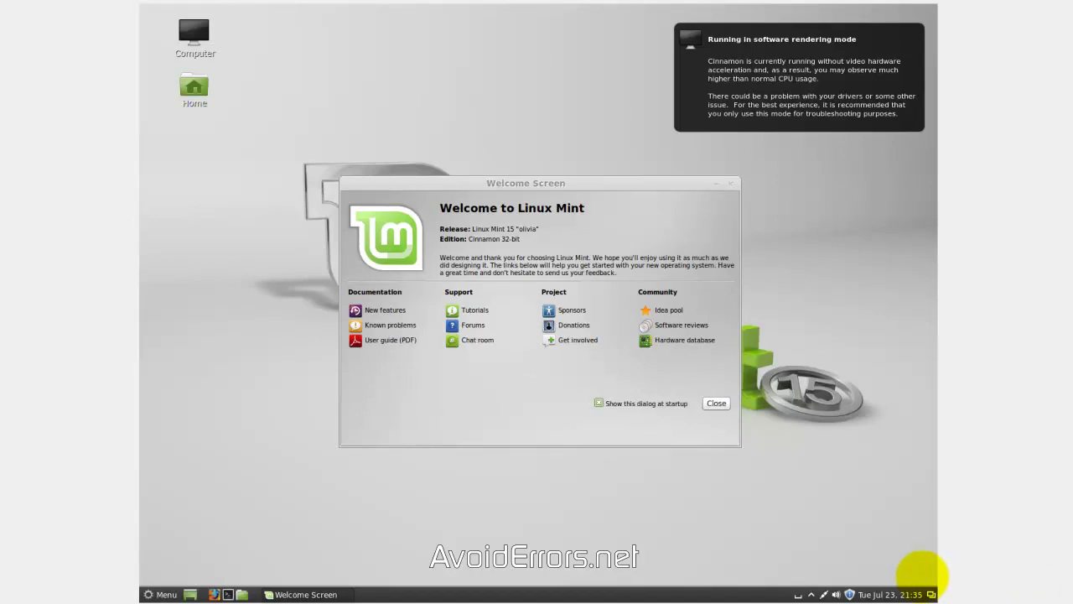
click(680, 484)
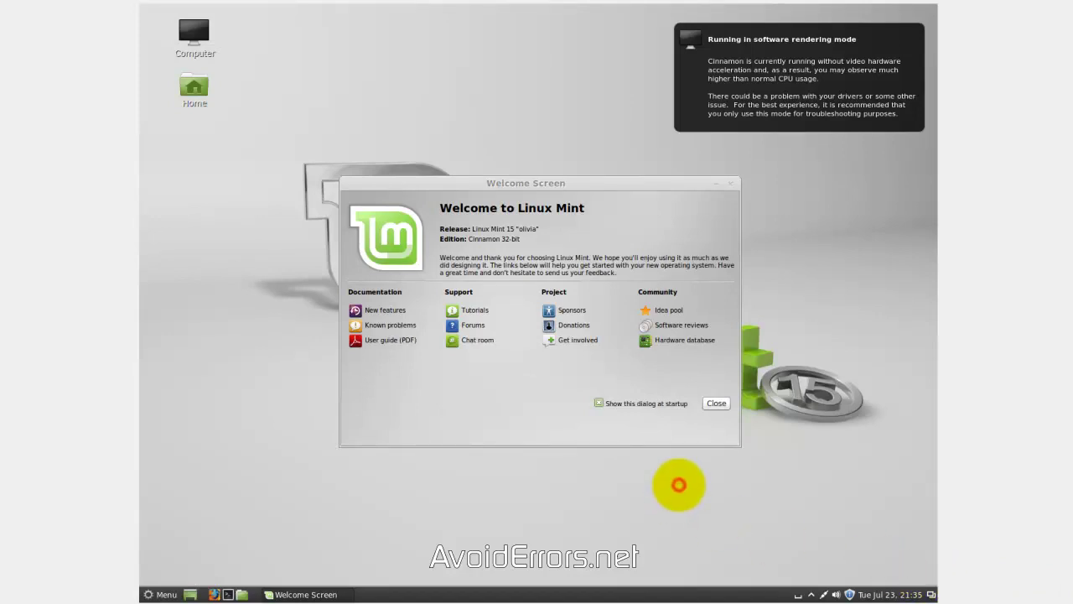